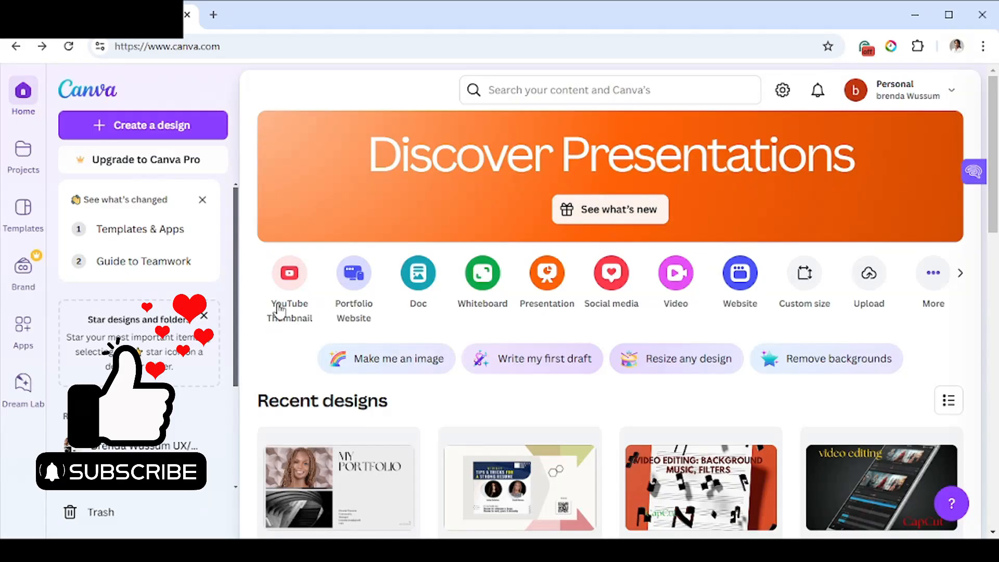
Start a YouTube Thumbnail design and enter the Magic Media image prompt "An office space, white background".
left_click(293, 312)
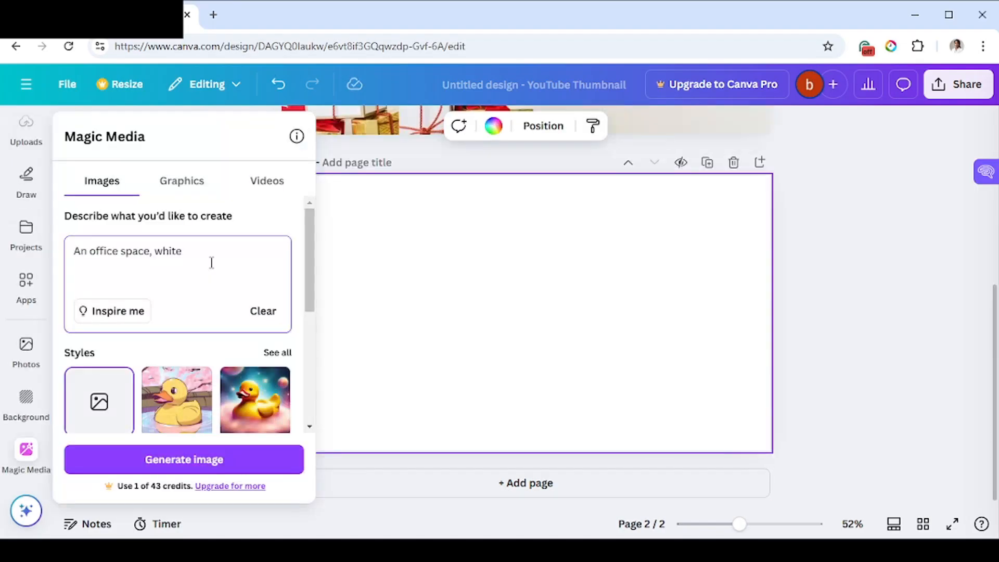
type("ba")
type("ckground")
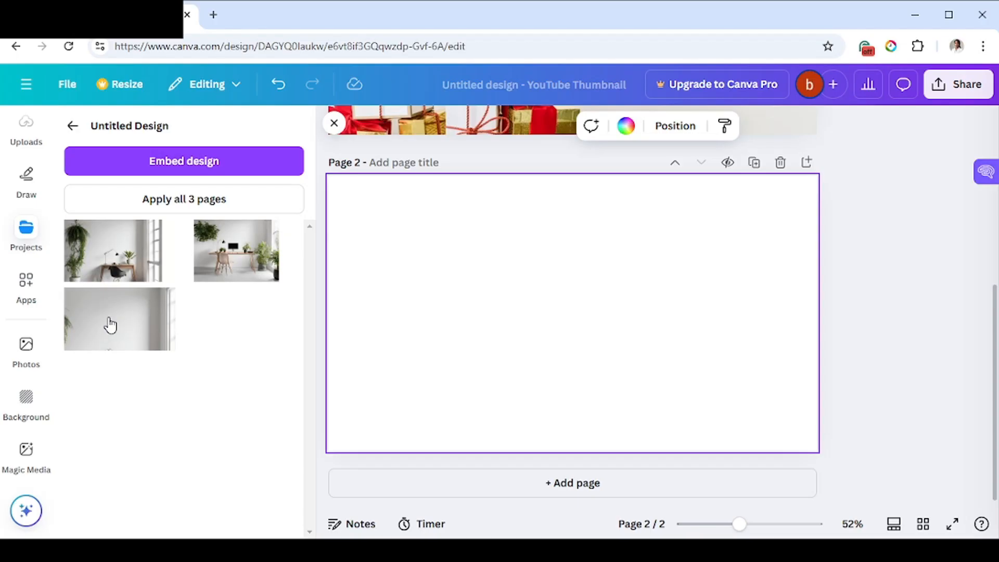
Place the plain white-wall office image on page 2 and shift it down to fill the page.
left_click_drag(109, 325, 541, 355)
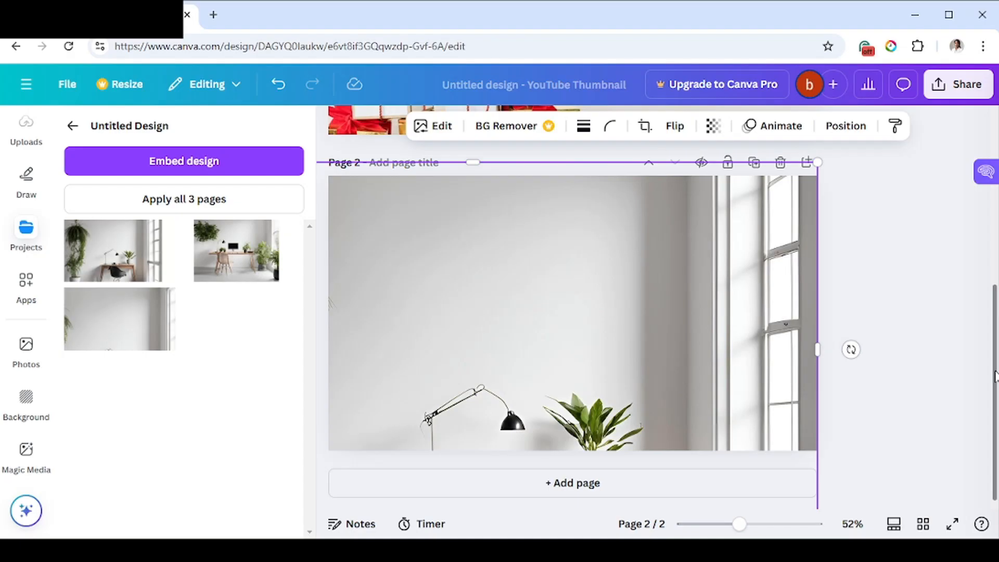
left_click_drag(633, 377, 633, 409)
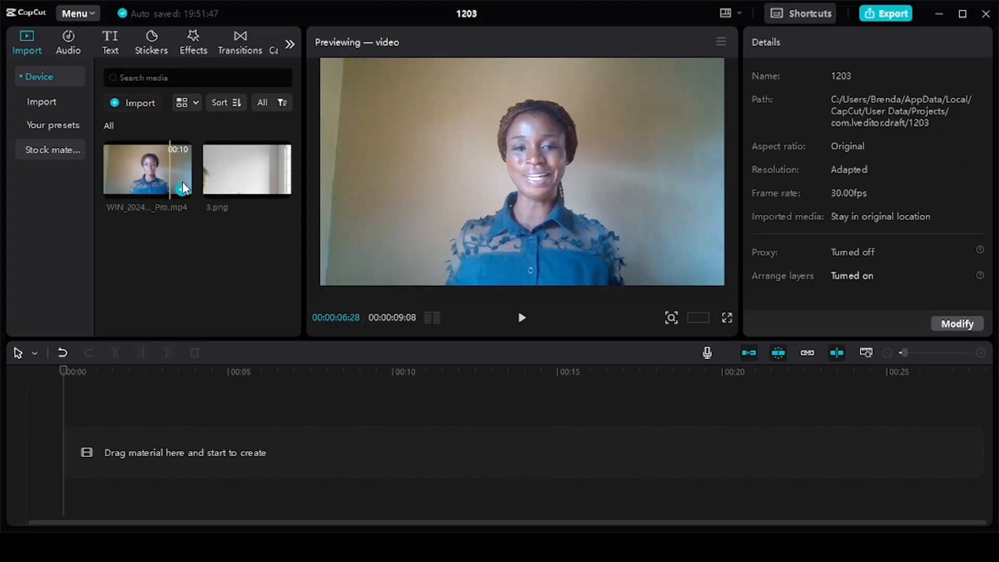
Add the webcam video to the timeline and turn on automatic background removal for it.
left_click(182, 190)
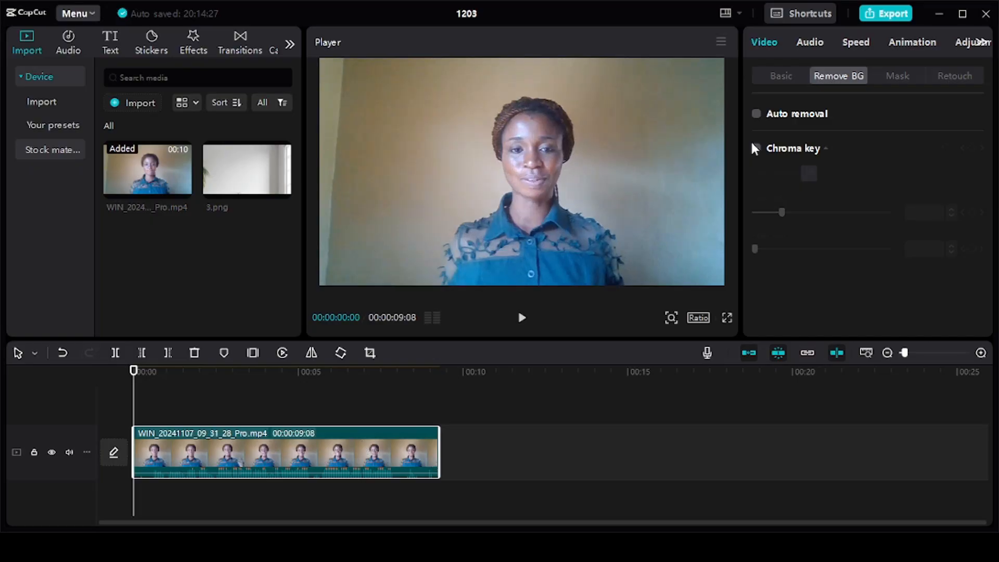
left_click(756, 114)
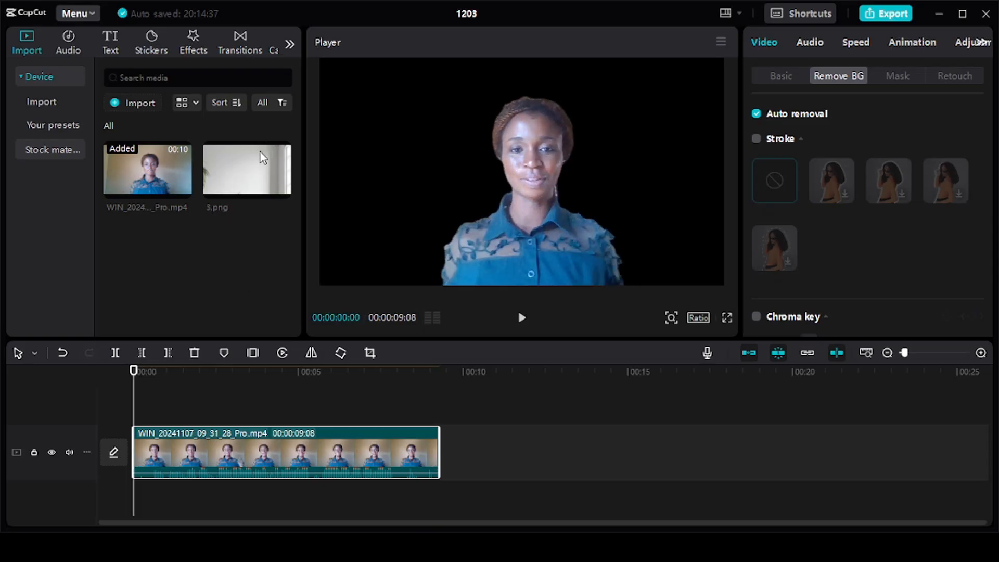
Add 3.png on a track beneath the video clip as its background and stretch it to the video's full length.
left_click_drag(255, 171, 186, 498)
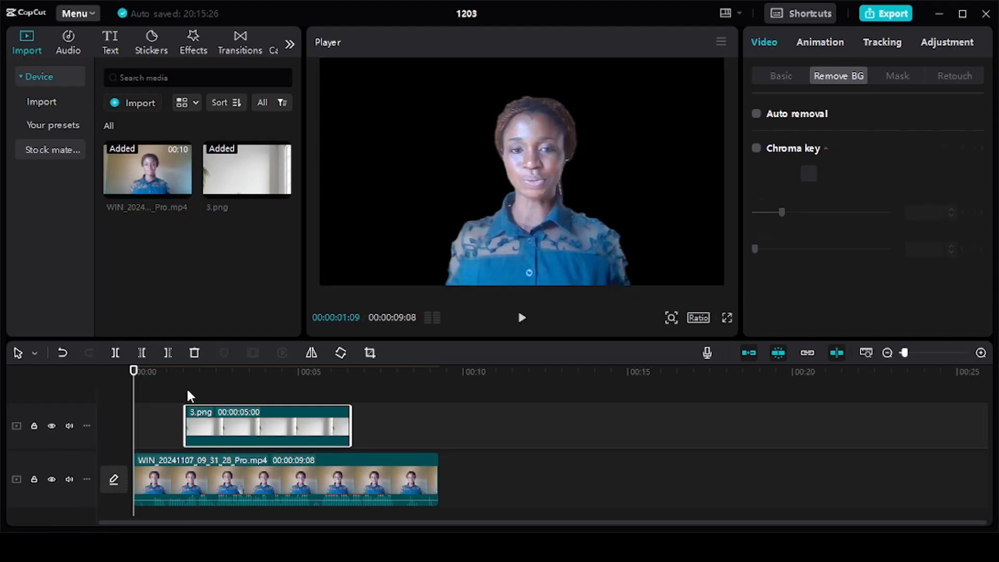
left_click(244, 387)
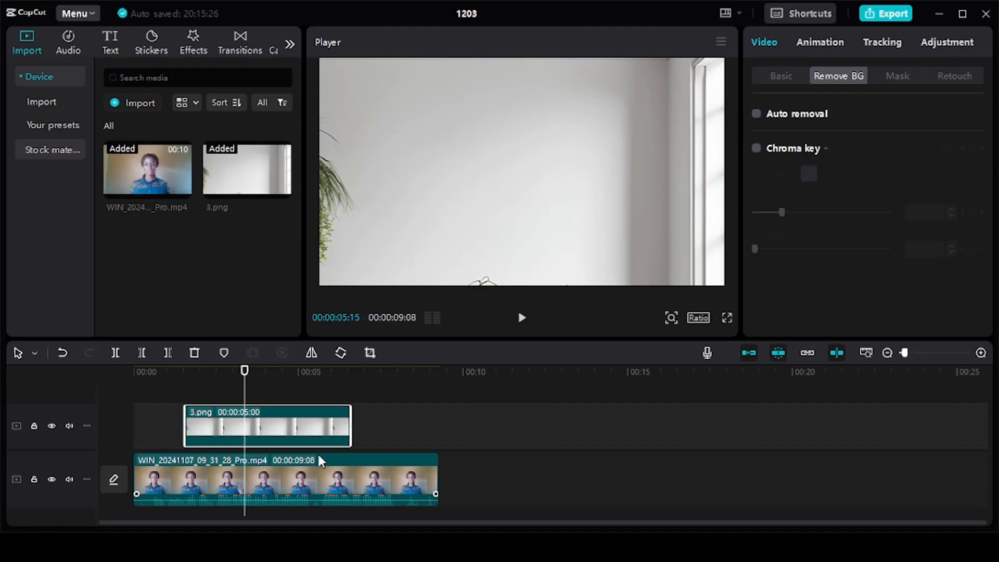
left_click_drag(318, 456, 313, 412)
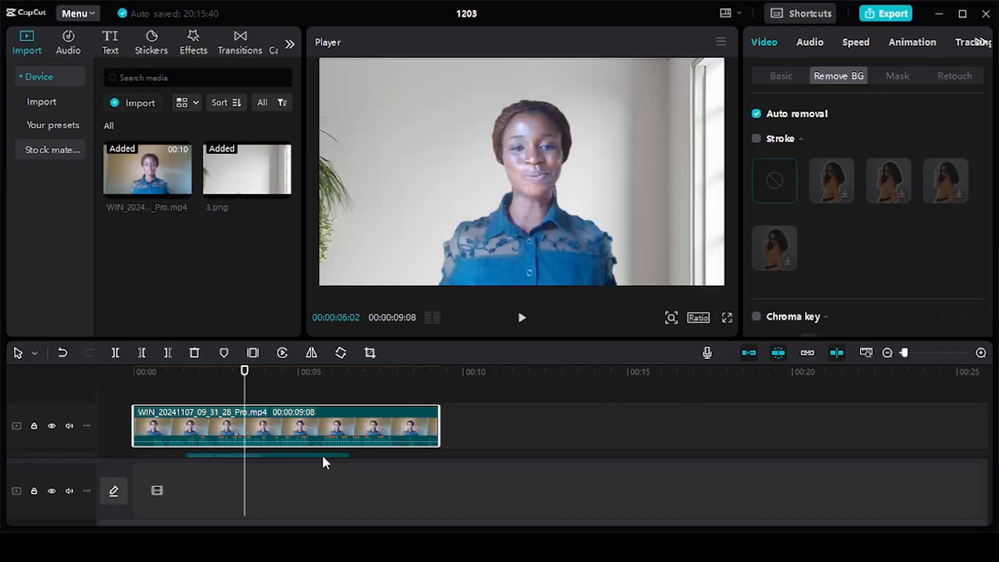
left_click_drag(316, 474, 279, 481)
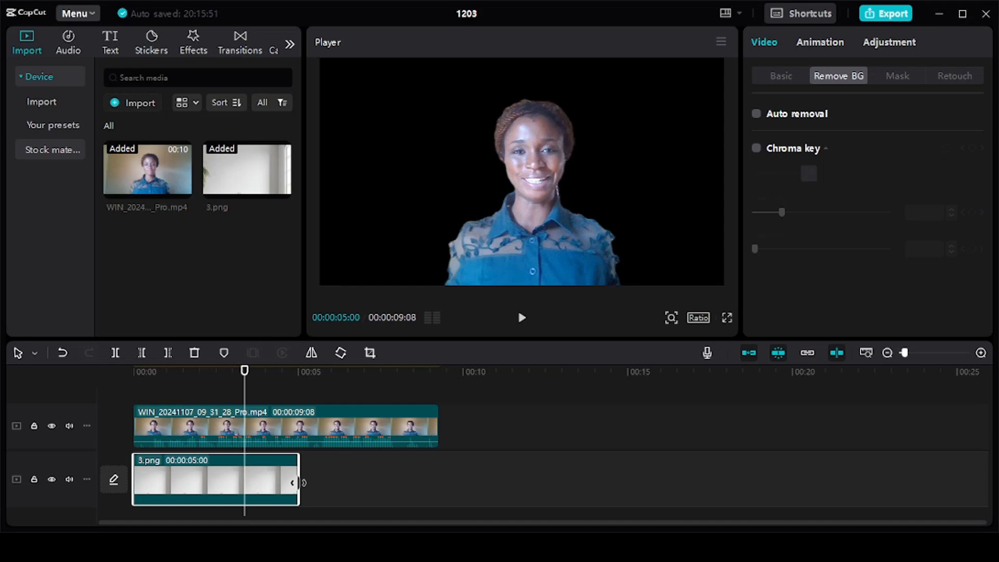
left_click_drag(299, 482, 439, 477)
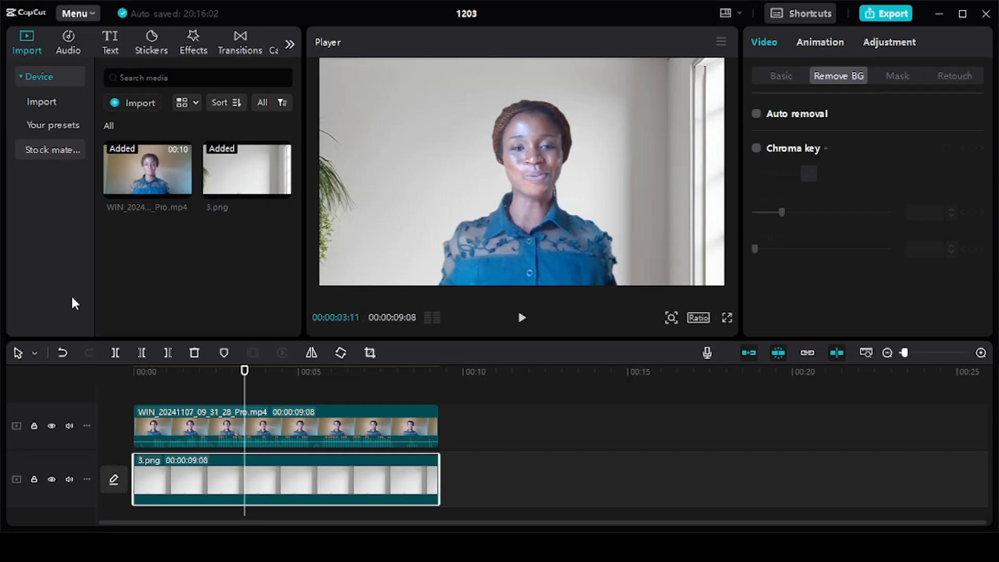
Mute the video track's audio and play back the composite in the player.
left_click(69, 426)
key("space")
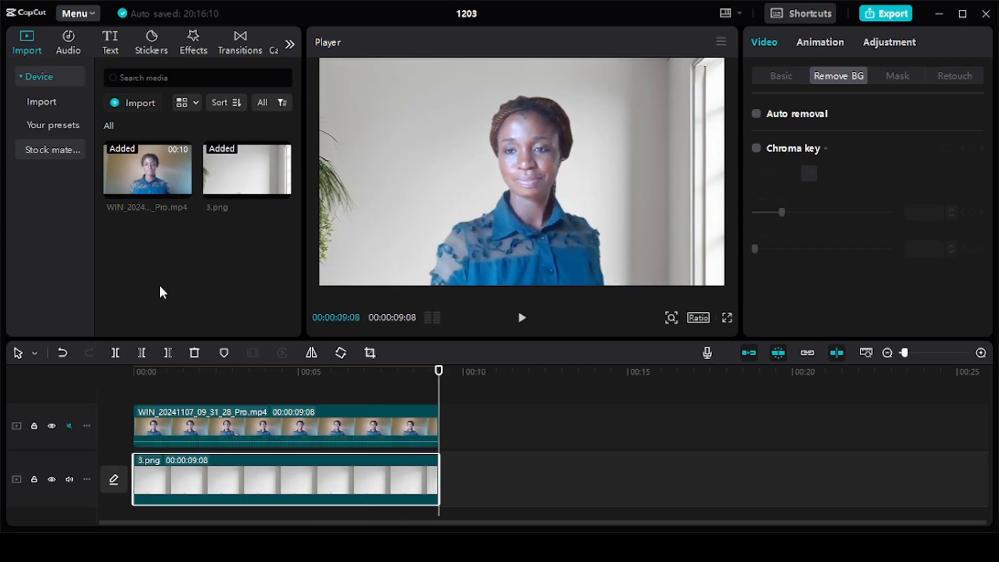
key("space")
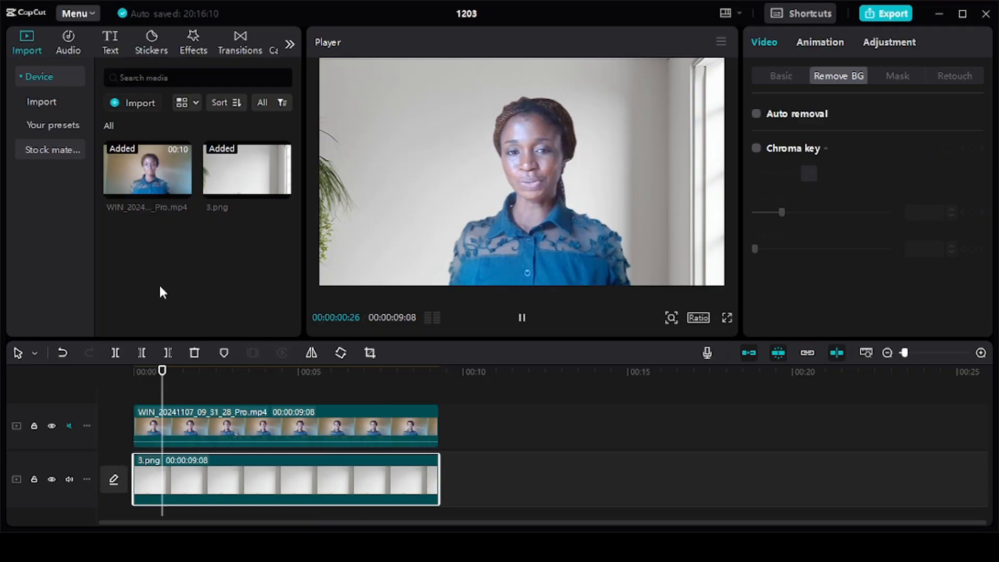
key("space")
Add a default text layer and replace its text with the presenter's name and initials.
left_click(111, 52)
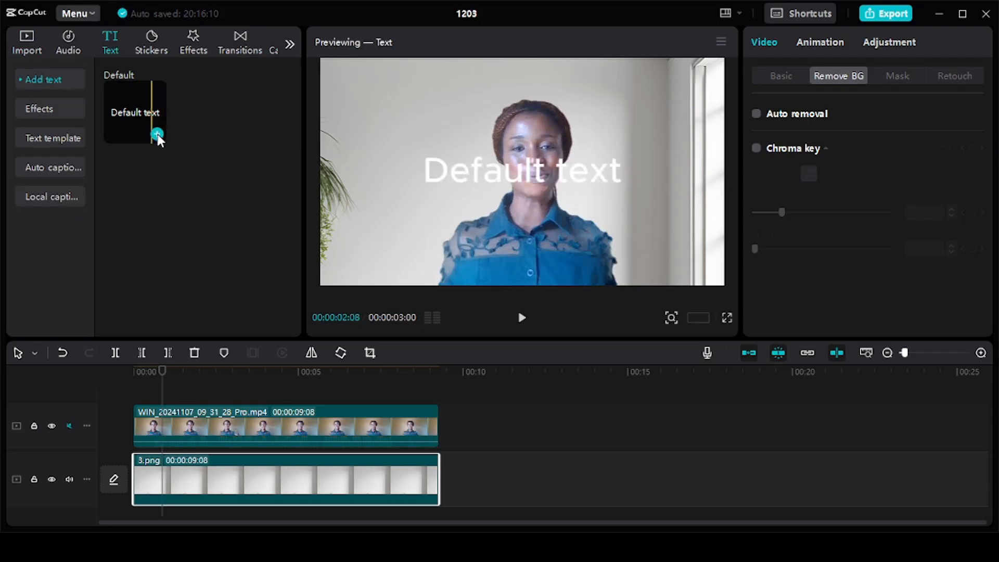
left_click(157, 135)
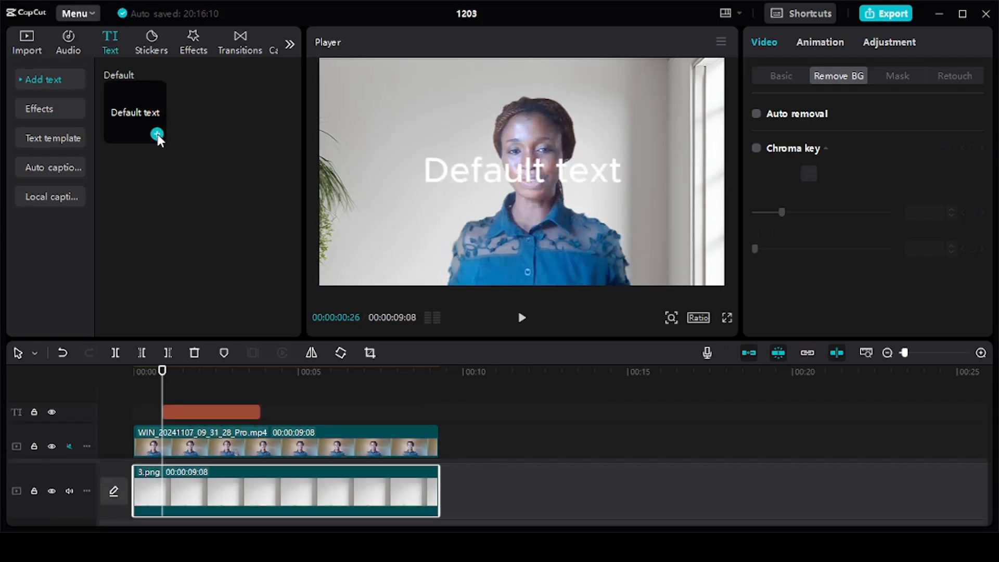
double_click(618, 175)
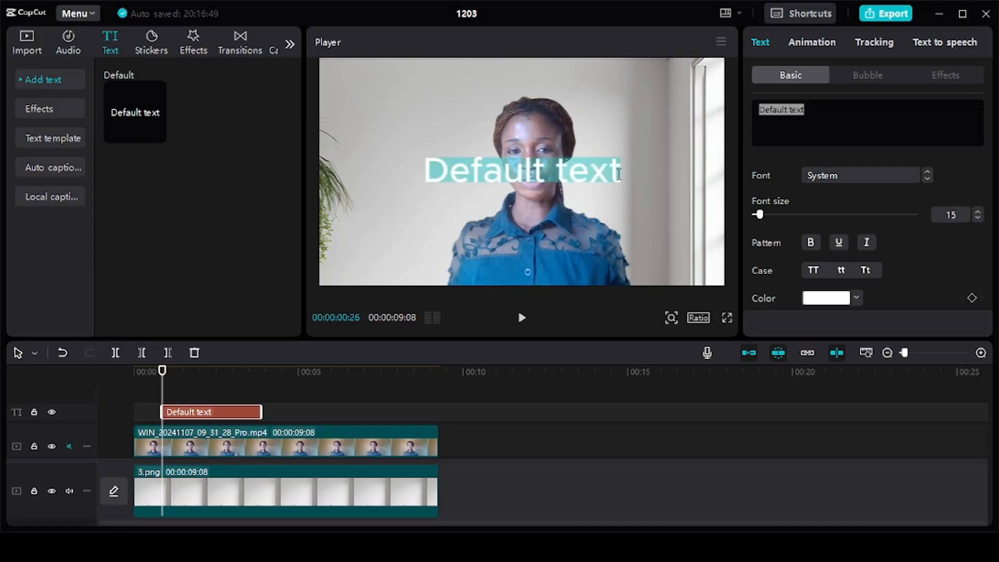
type("Brenda")
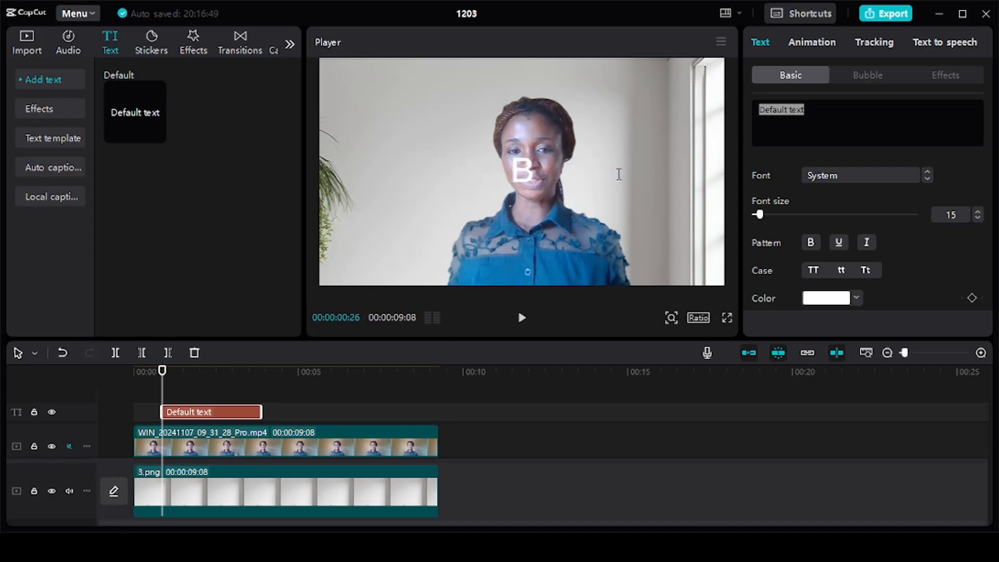
type(" Says")
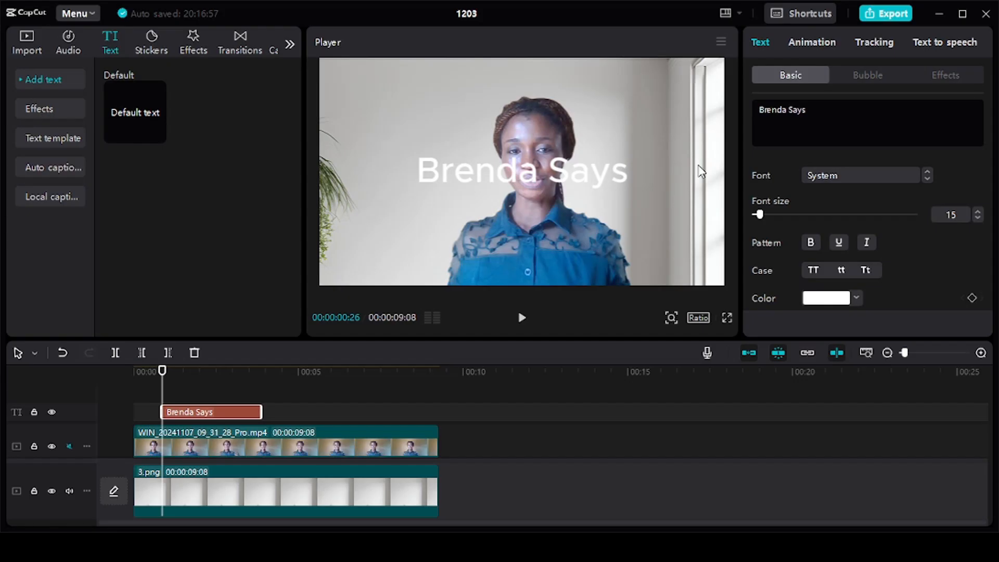
key("BackSpace")
key("BackSpace")
key("BackSpace")
key("BackSpace")
key("BackSpace")
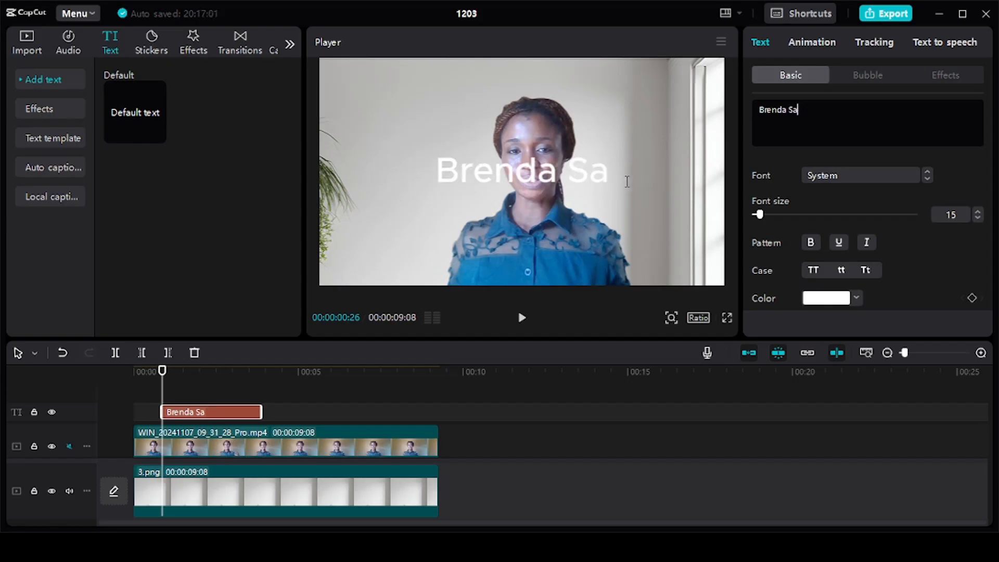
type("S")
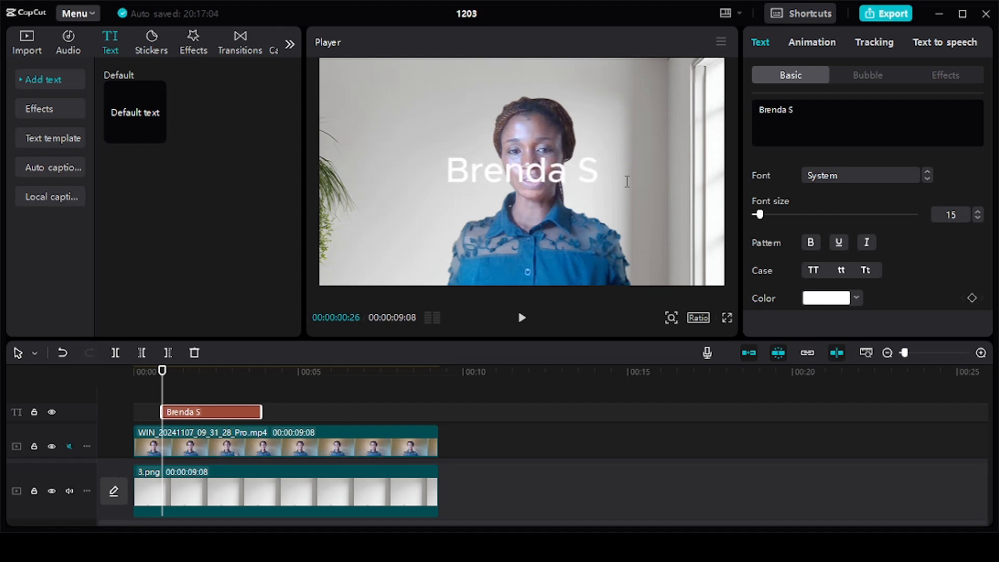
type("W")
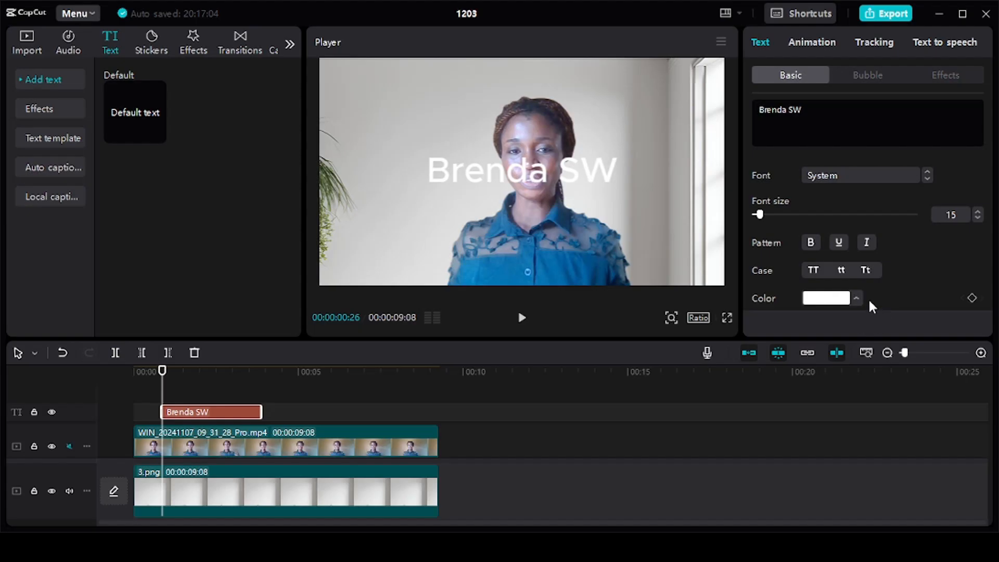
Set the caption text color to yellow and play back the preview.
left_click(875, 530)
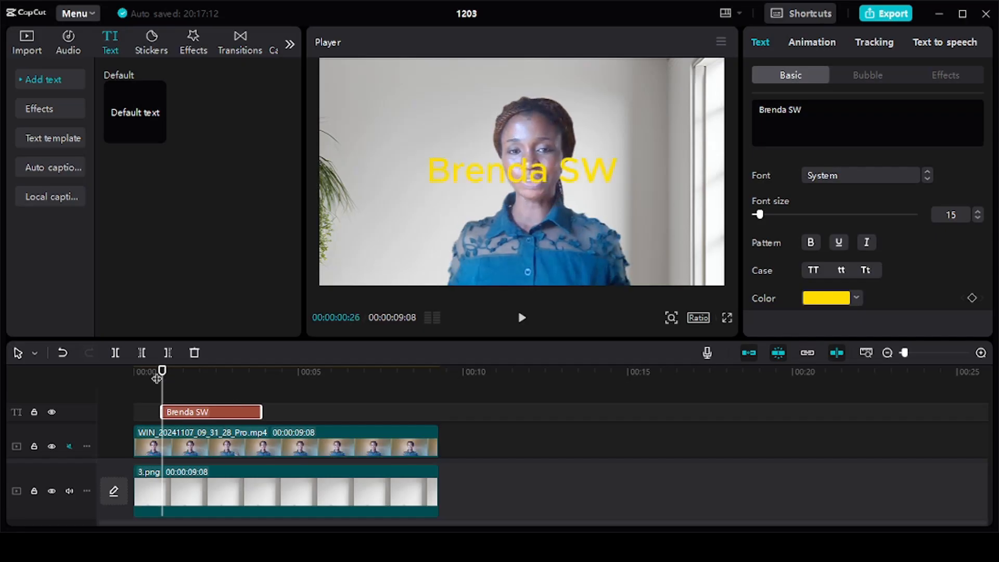
key("space")
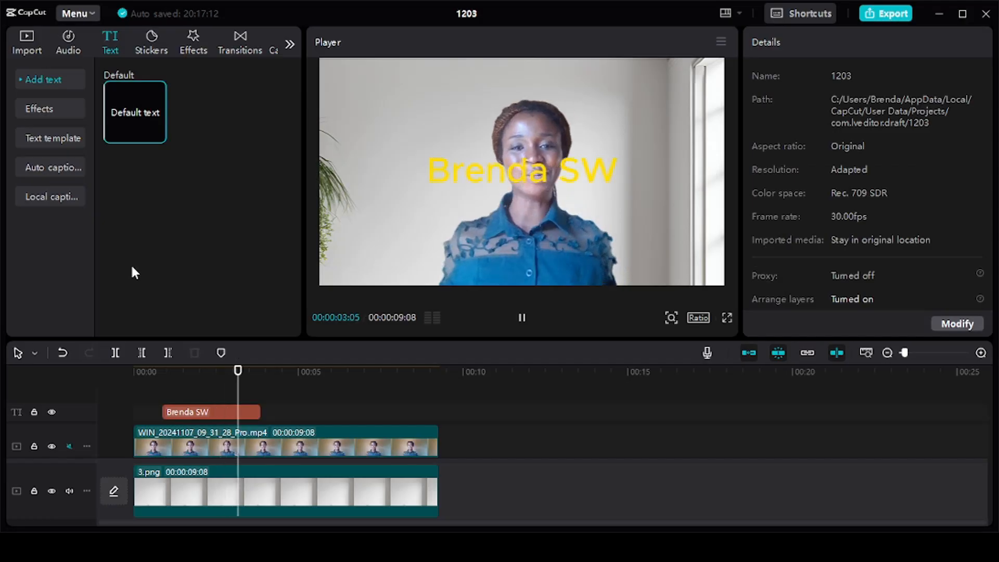
key("space")
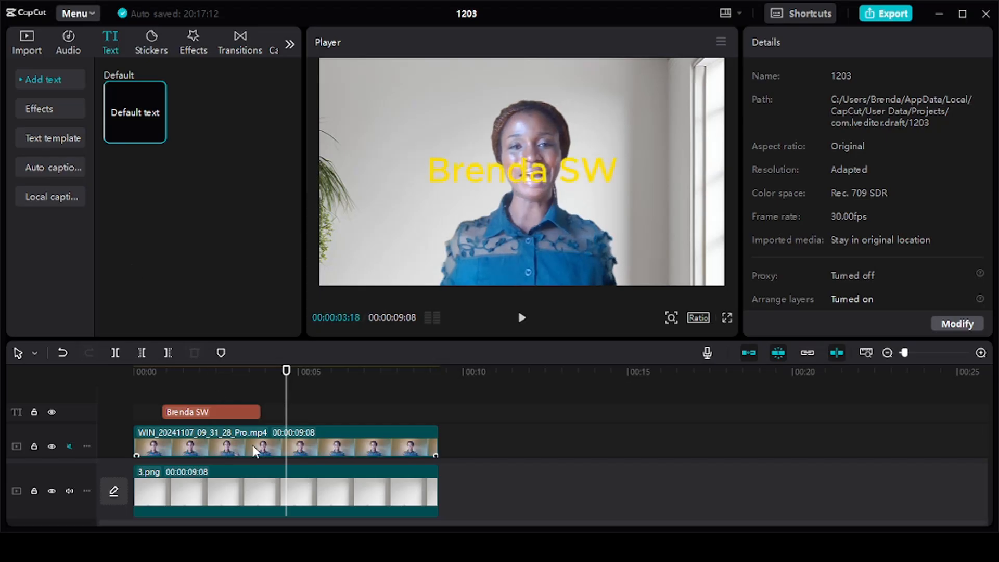
Move the video clip onto the top track above the text layer.
left_click_drag(252, 445, 248, 393)
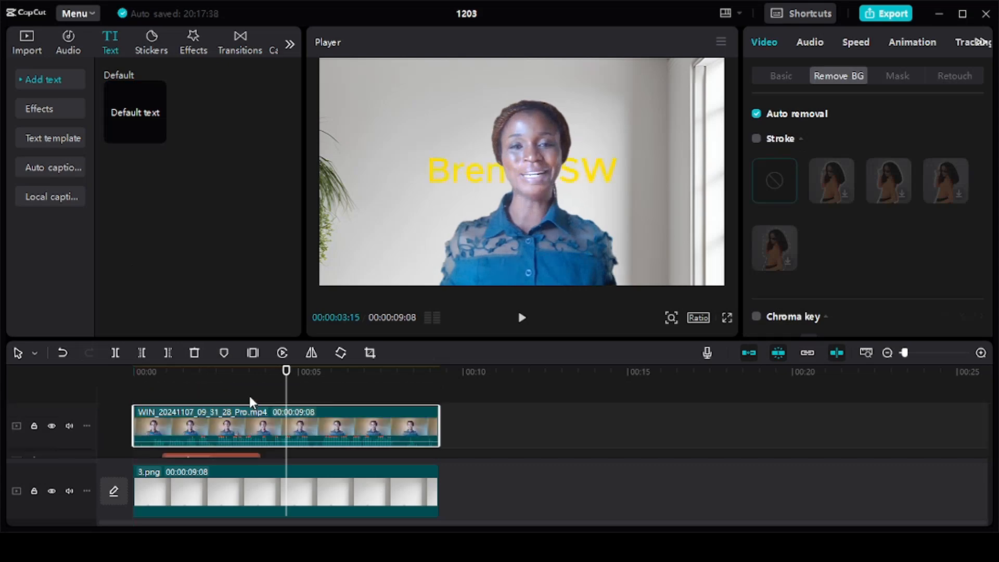